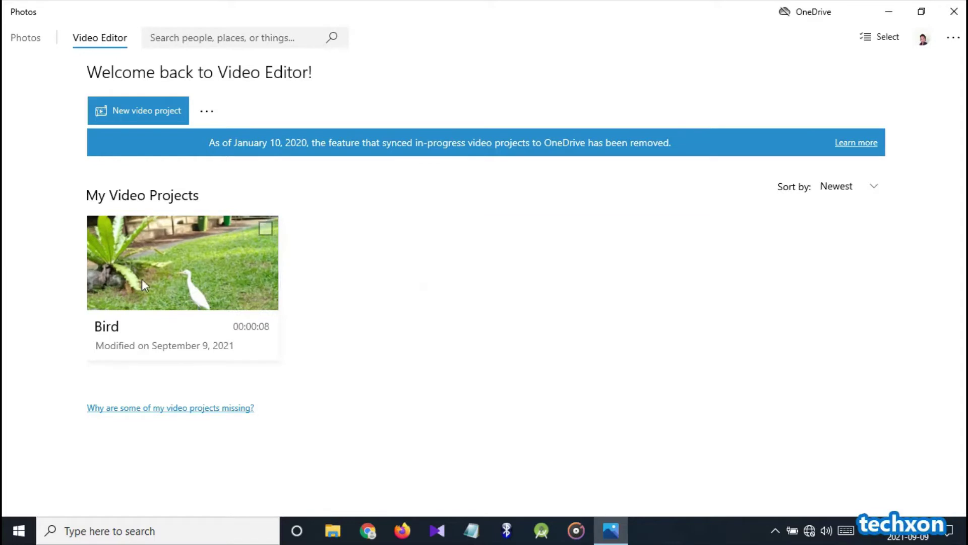
- Open the Bird project, play its preview to the end, and show its extra options
left_click(191, 267)
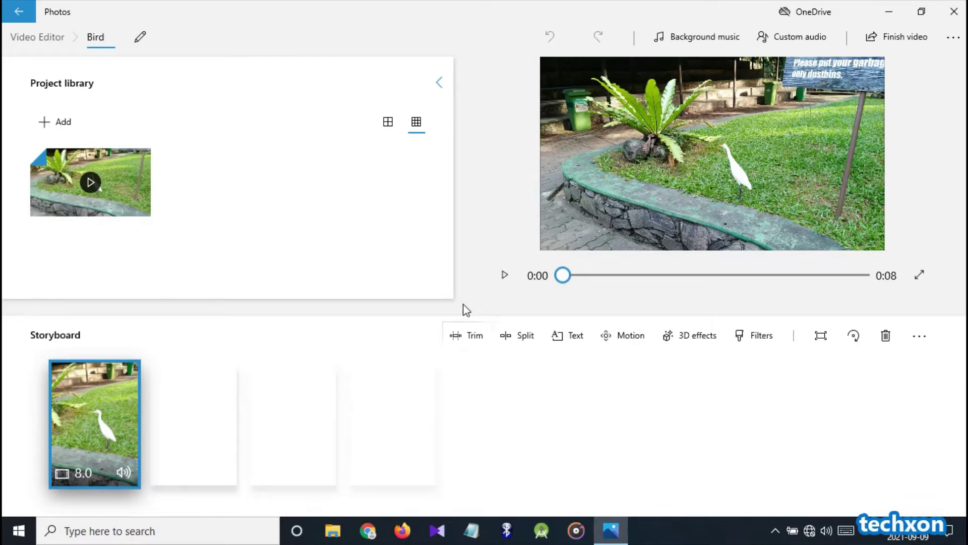
left_click(505, 275)
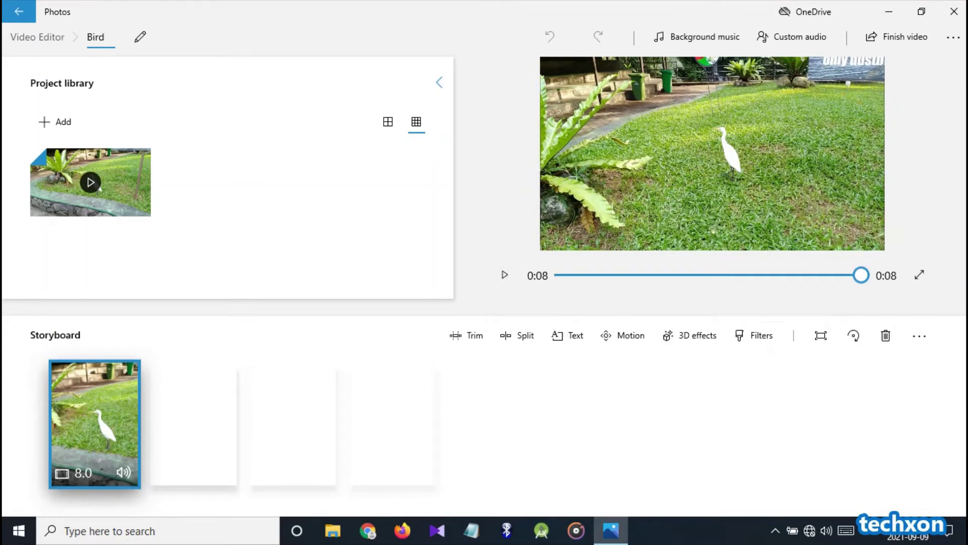
left_click(953, 38)
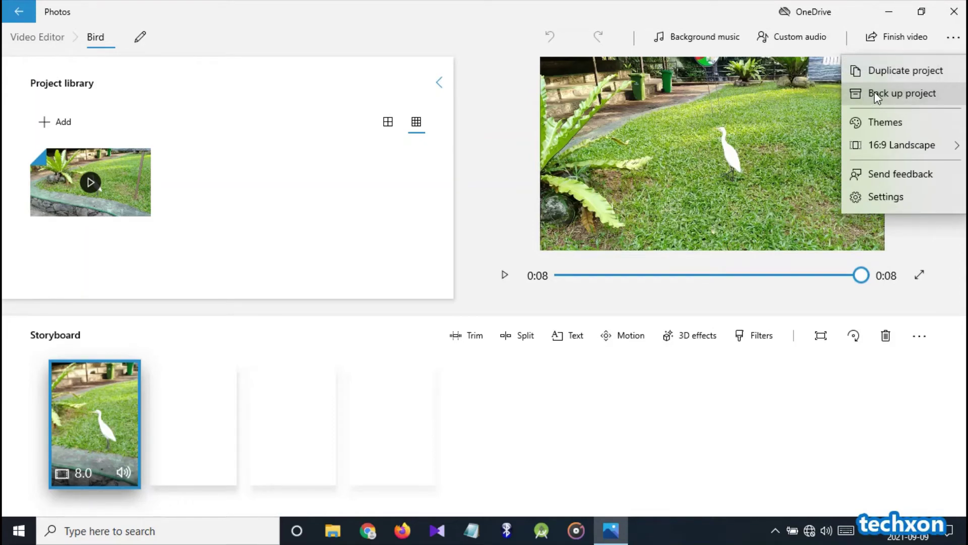
- Save a Video Project Backup of Bird, with media, named Bird to the Desktop
left_click(874, 92)
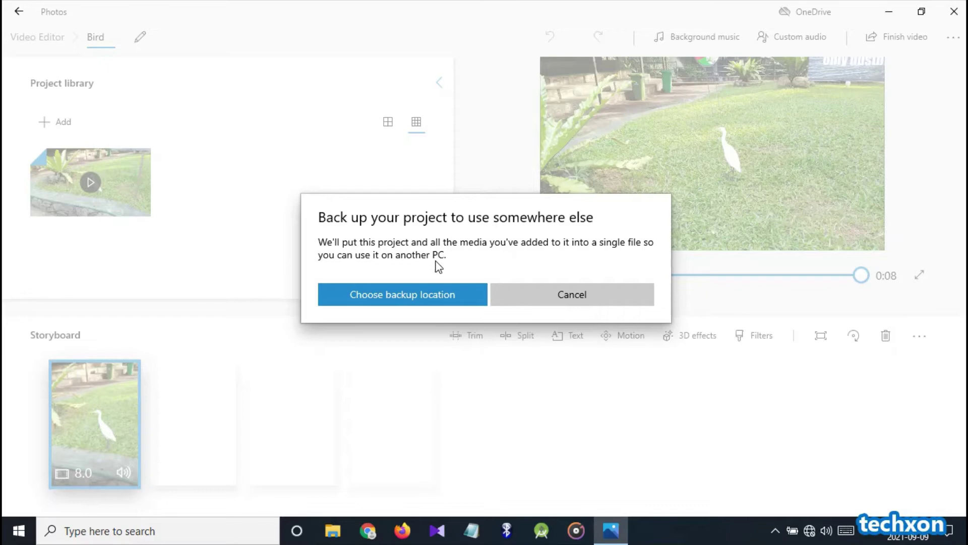
left_click(392, 298)
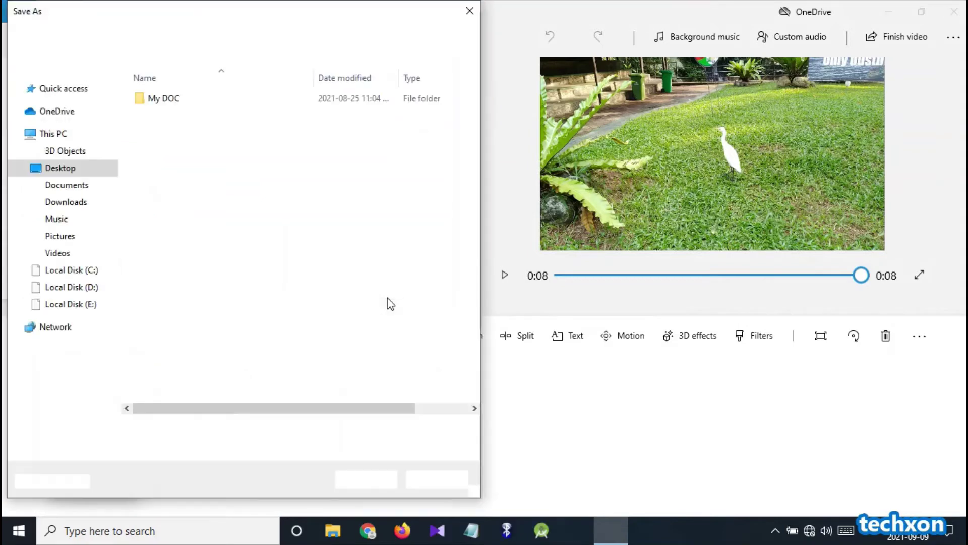
mouse_move(67, 253)
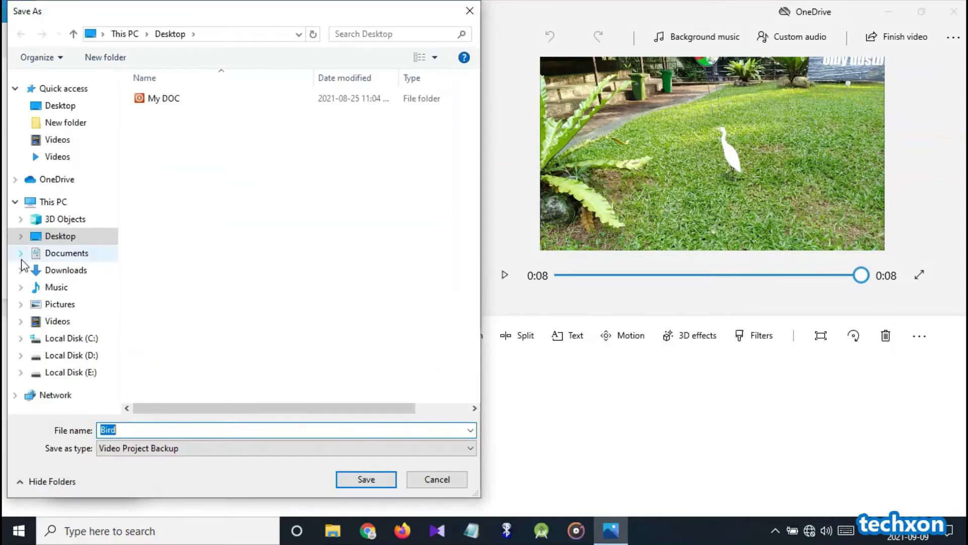
left_click(54, 237)
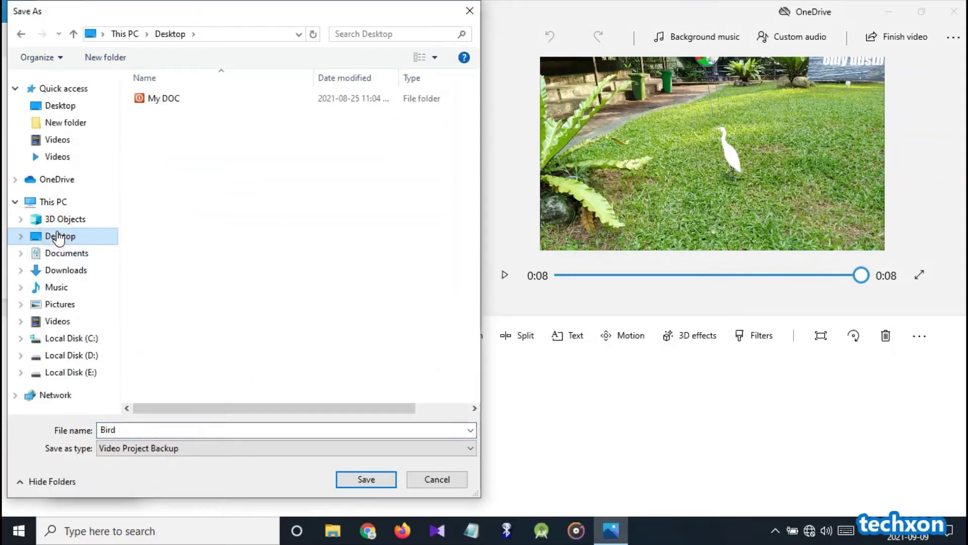
left_click(150, 432)
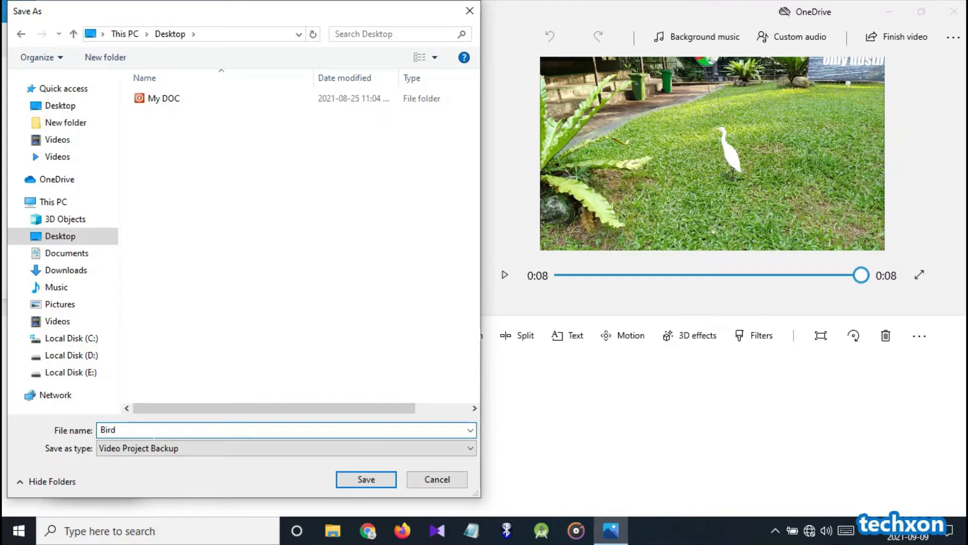
left_click(151, 449)
left_click(158, 461)
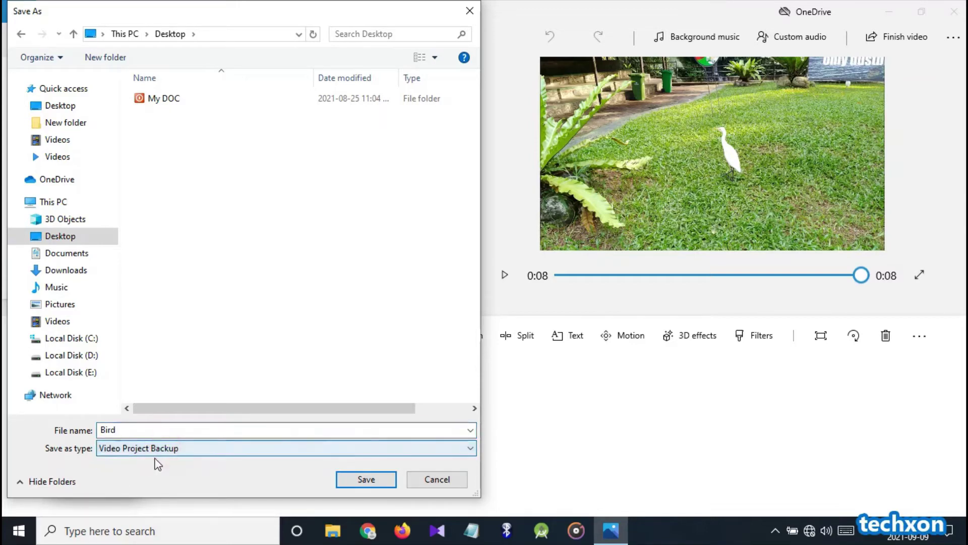
left_click(363, 480)
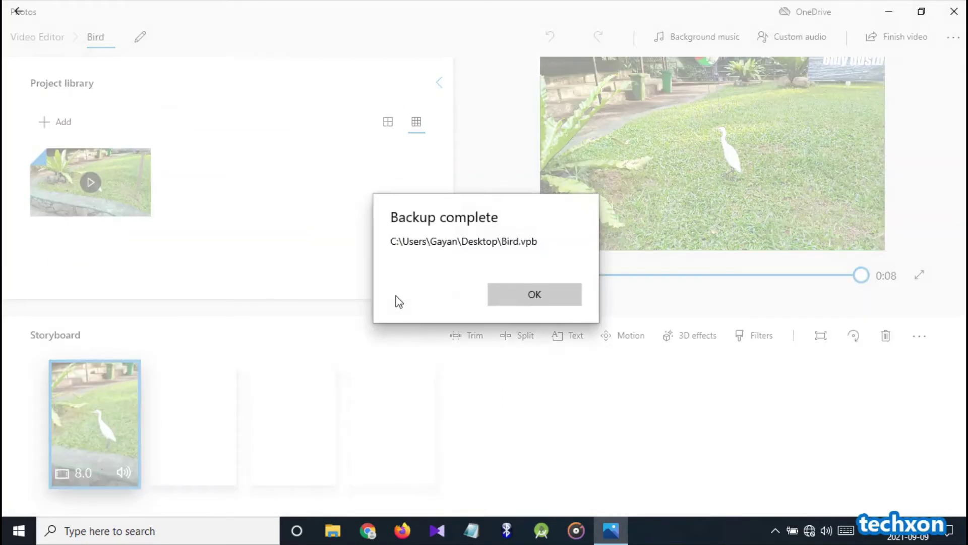
- Dismiss the backup-complete message, minimize Photos, and move Bird.vpb to mid-desktop
left_click(542, 301)
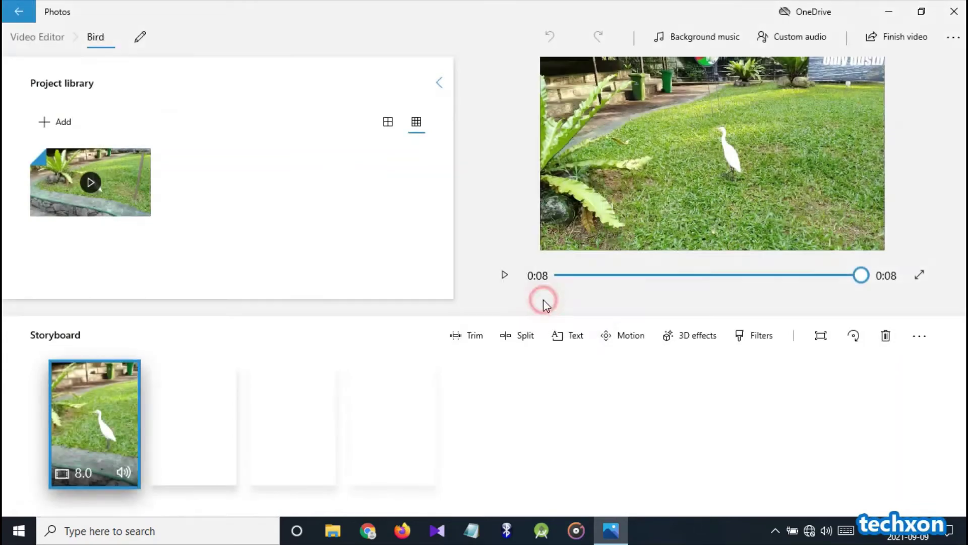
left_click(889, 11)
left_click_drag(195, 298, 426, 202)
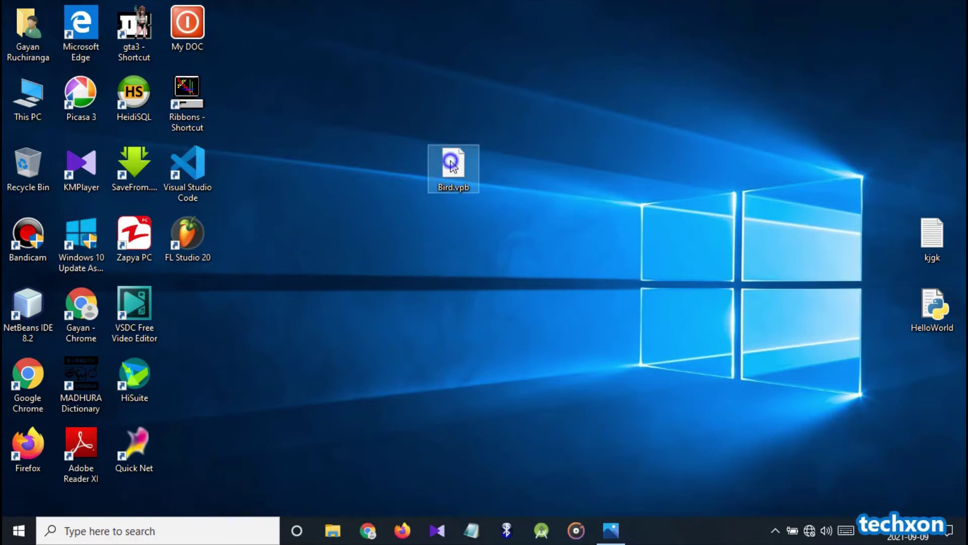
- Review Bird.vpb's Details and General properties (20.5 MB), then bring Photos back
right_click(450, 160)
left_click(509, 461)
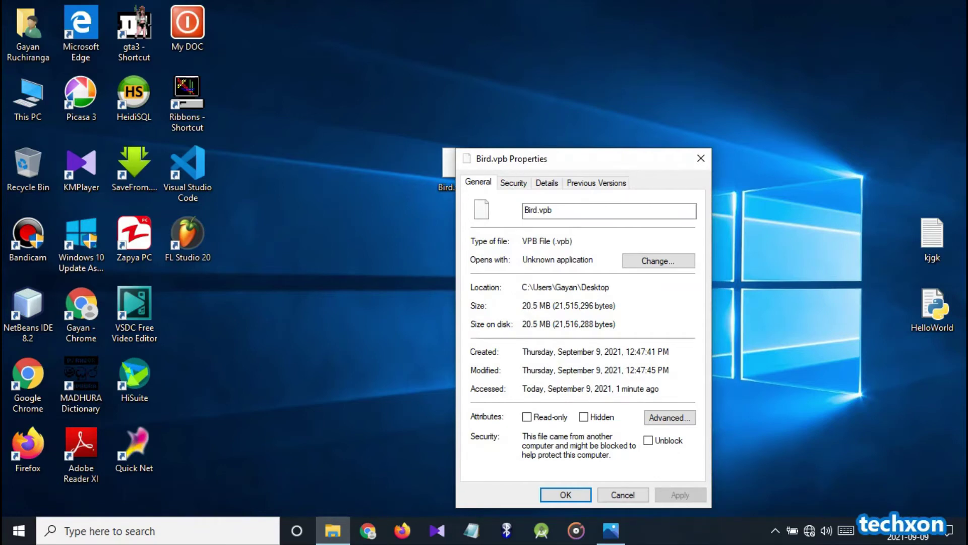
left_click(546, 183)
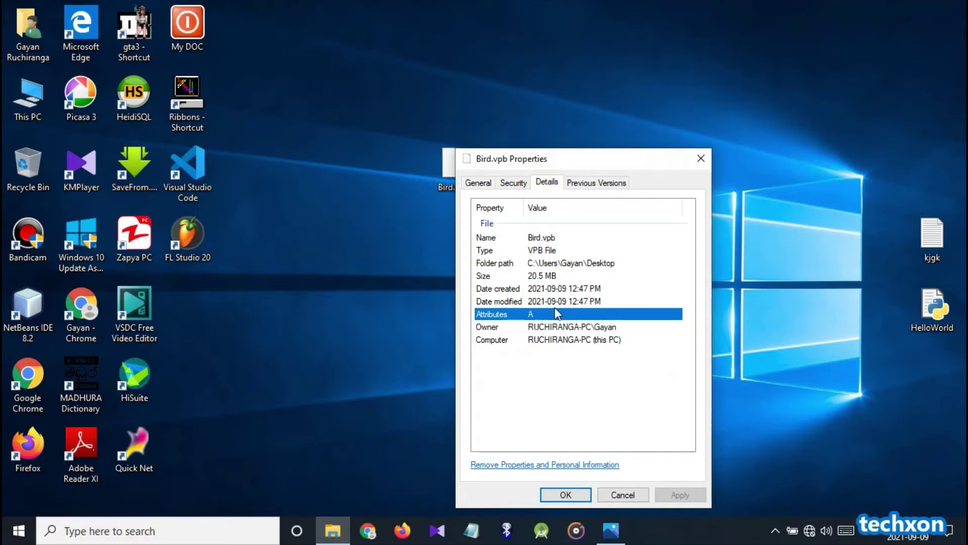
left_click(478, 183)
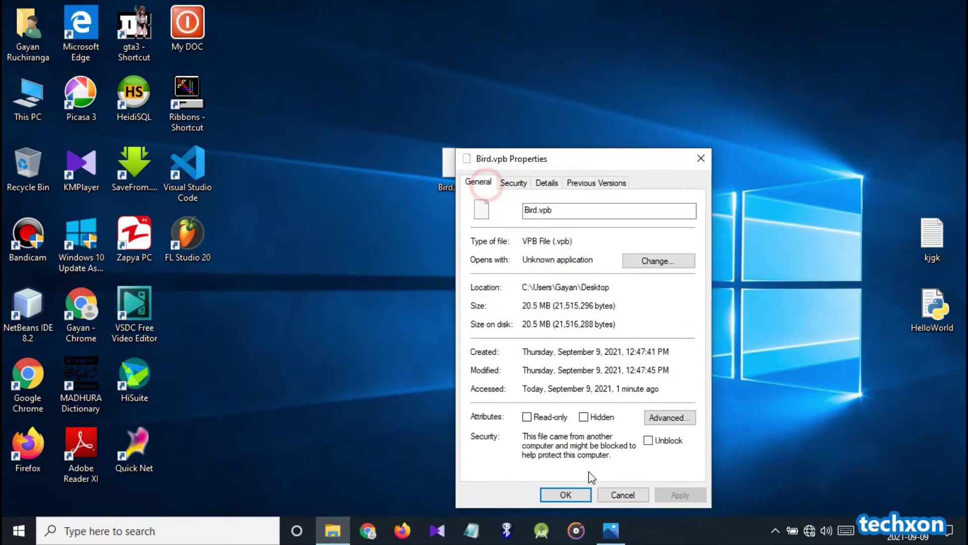
left_click(622, 494)
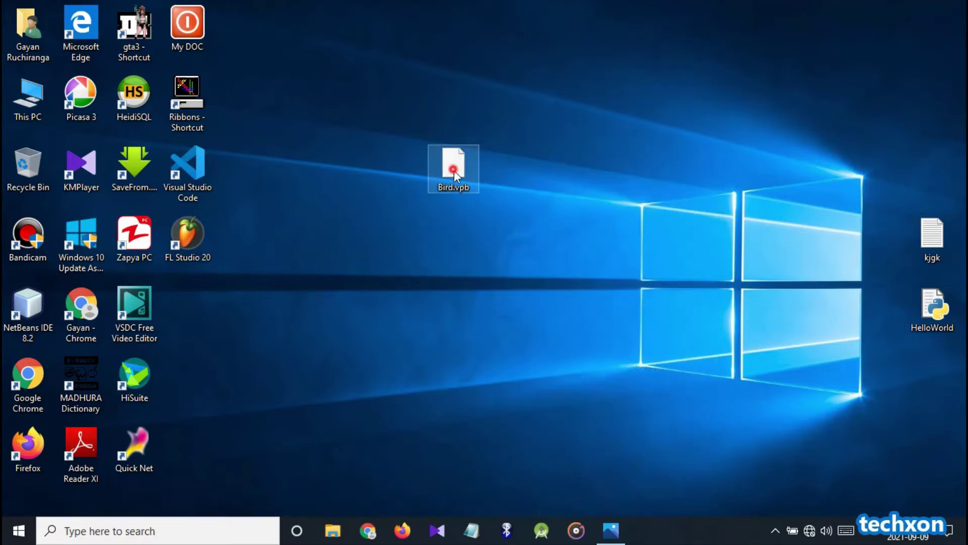
left_click_drag(453, 169, 484, 247)
left_click(627, 536)
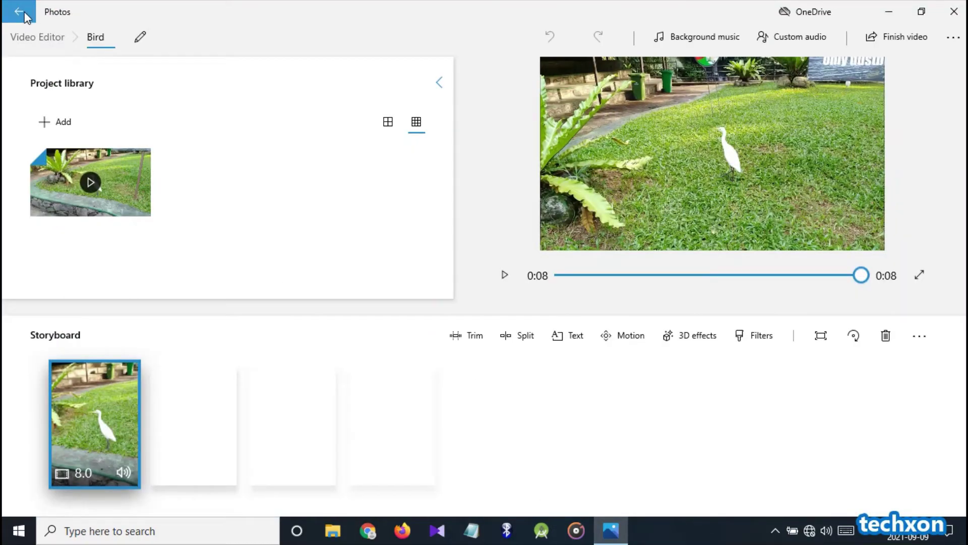
- Select and remove the Bird project from Video Editor's home, confirming the removal
left_click(21, 13)
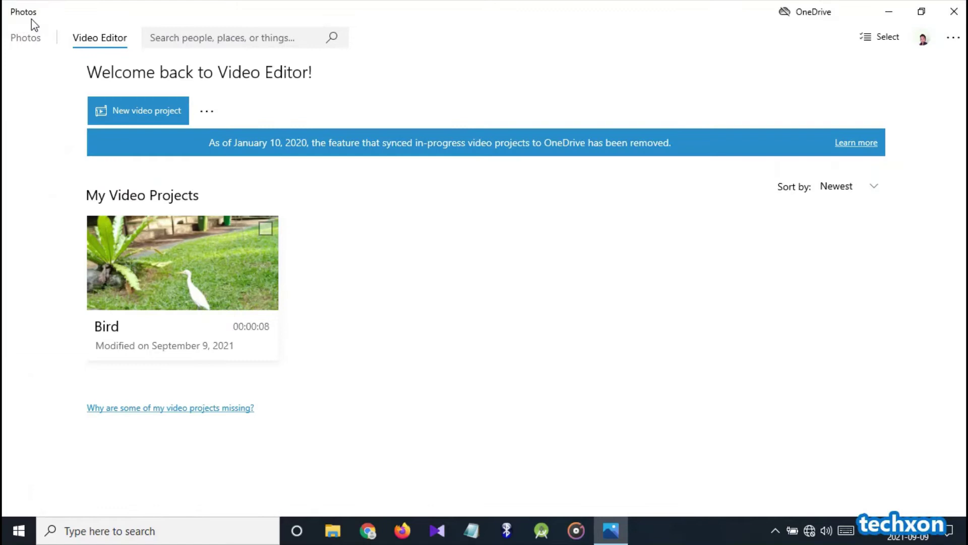
left_click(422, 292)
left_click(266, 229)
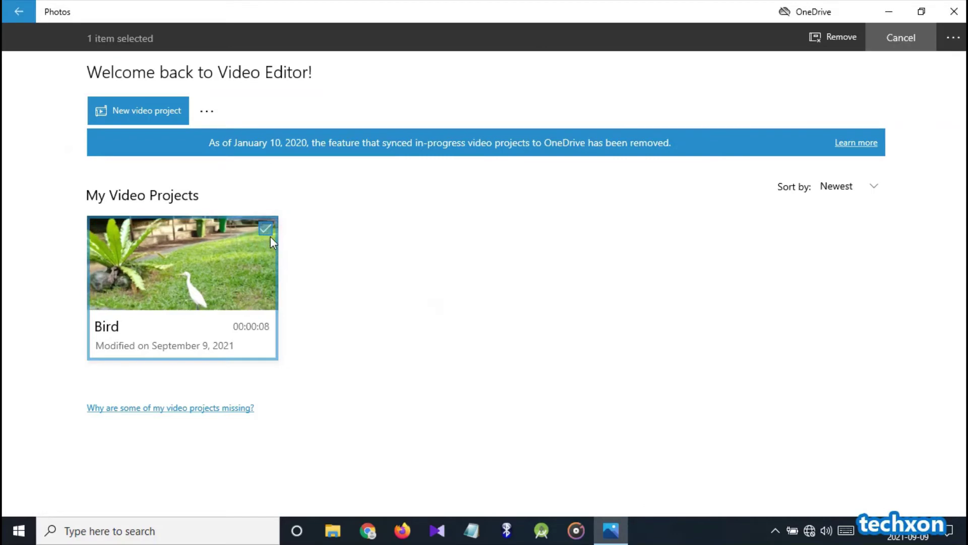
left_click(828, 39)
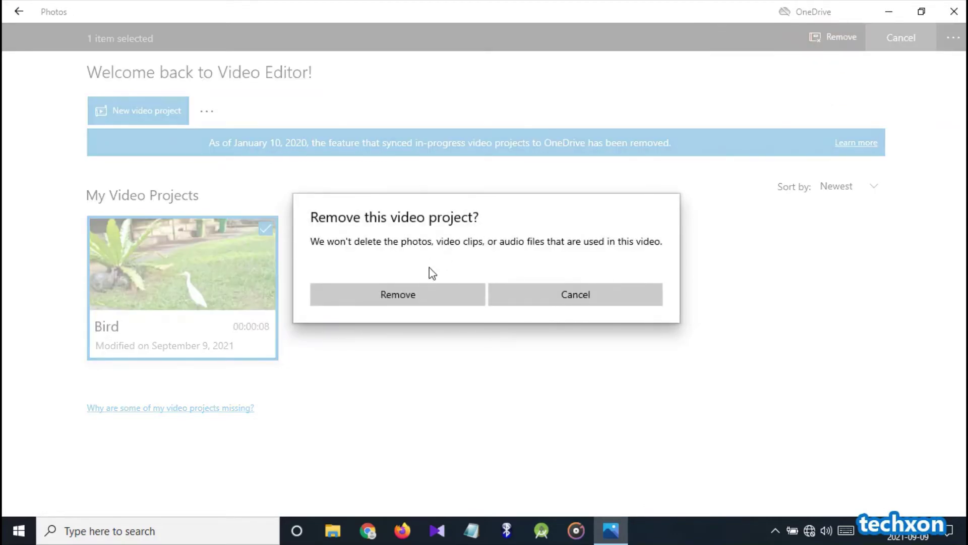
left_click(426, 295)
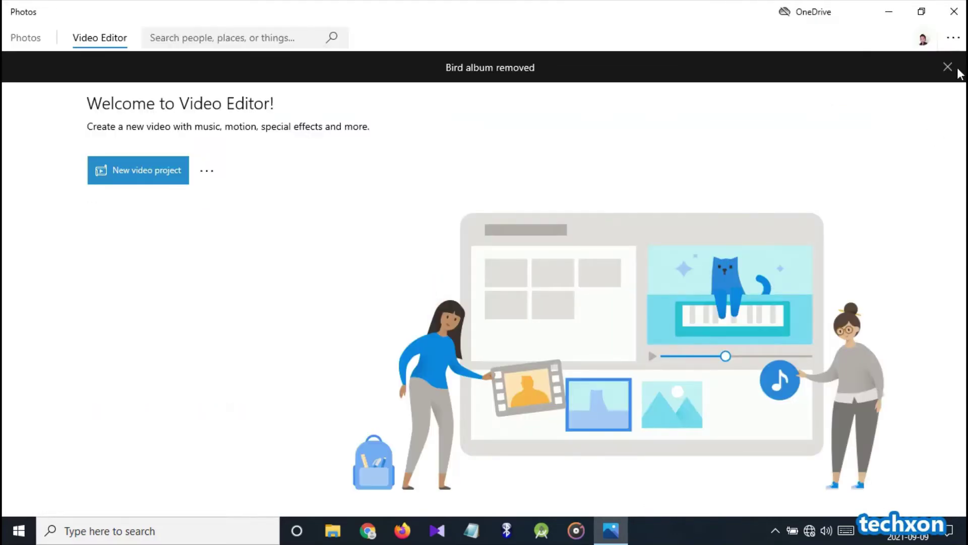
left_click(948, 69)
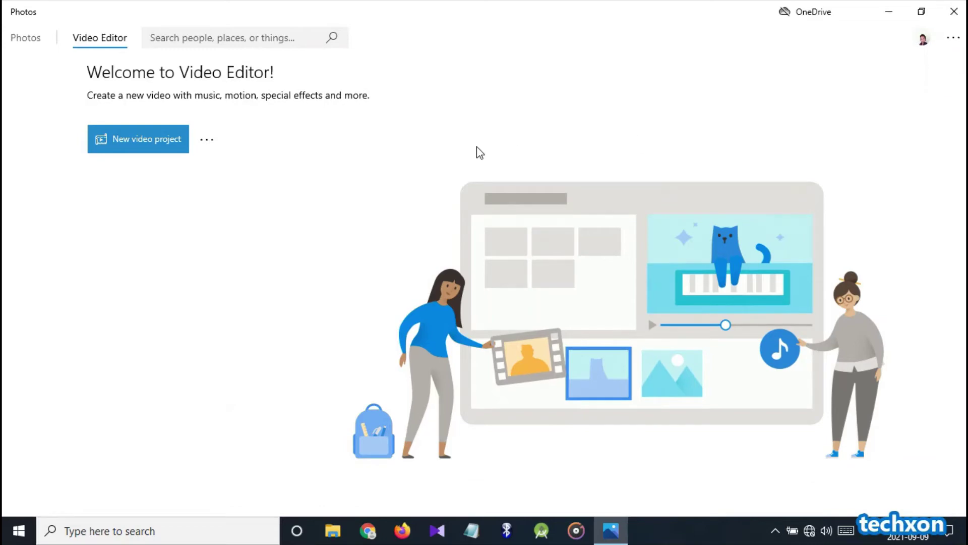
- Close Photos, refresh the desktop, and relaunch Video Editor from Start
left_click(954, 11)
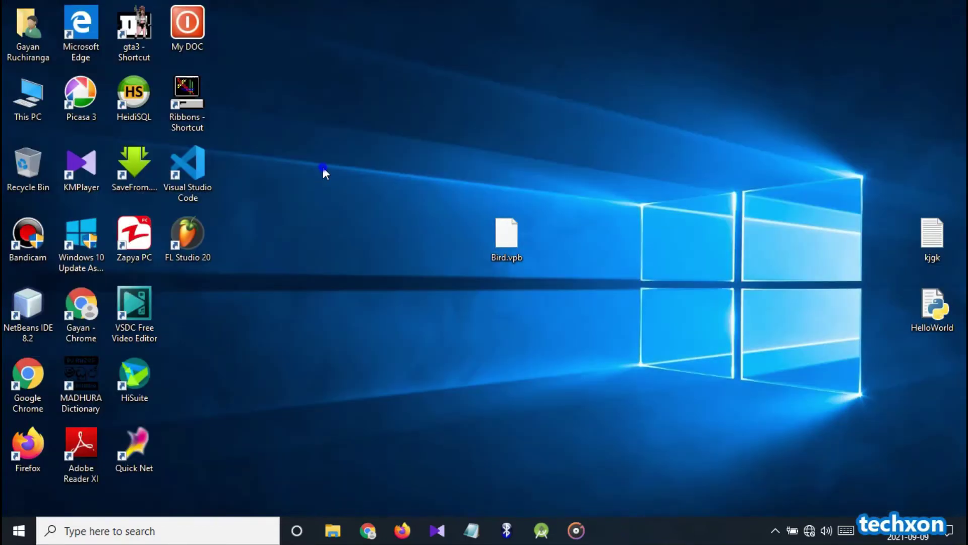
right_click(324, 169)
left_click(346, 204)
left_click(11, 538)
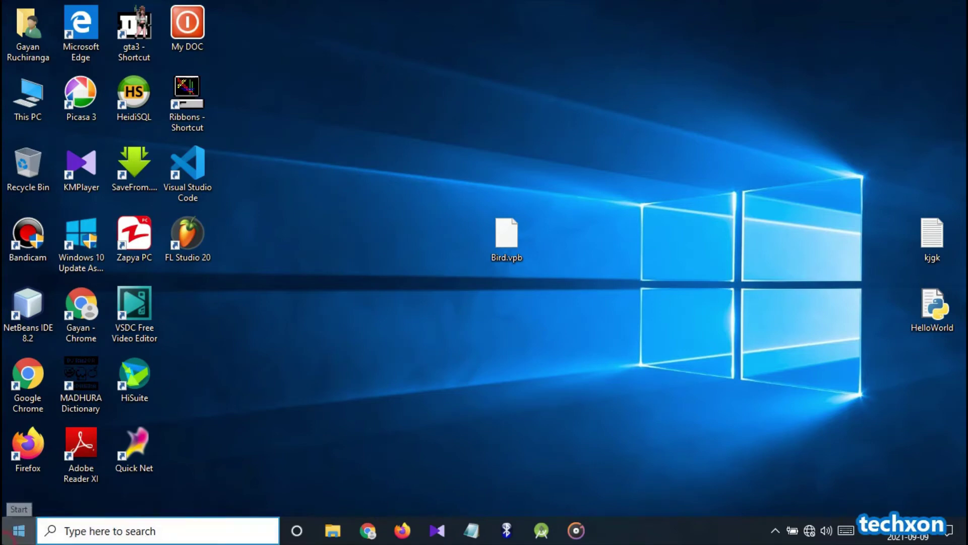
left_click(269, 402)
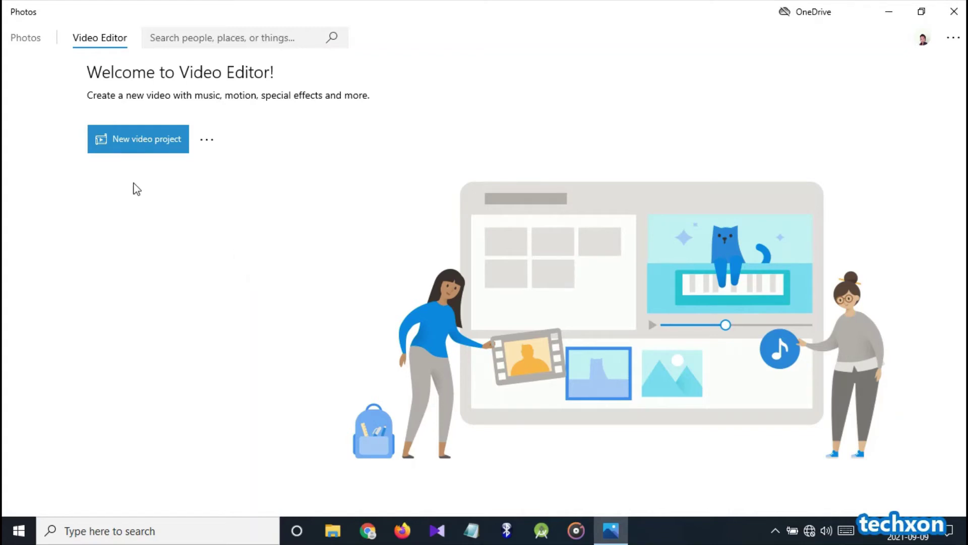
- Import the Bird.vpb backup from the Desktop via Import backup
left_click(213, 146)
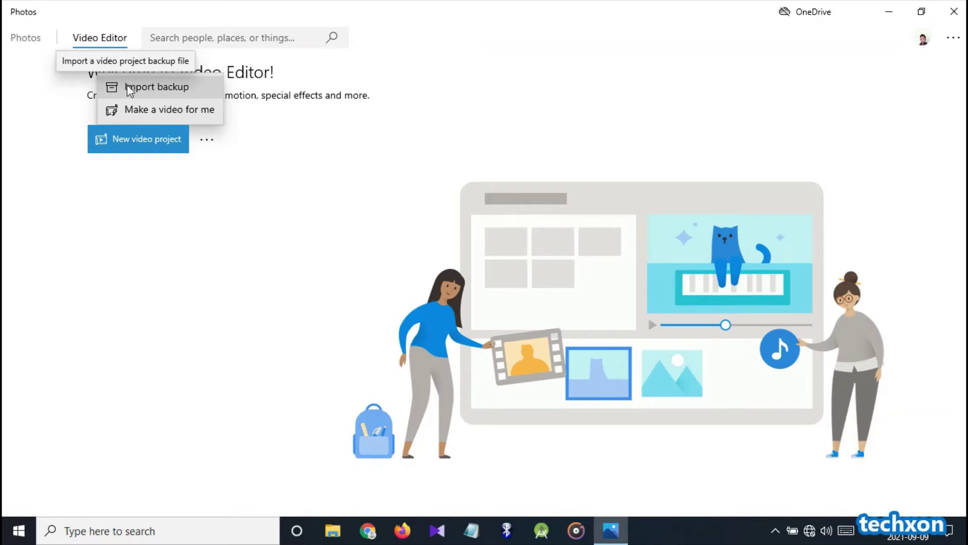
left_click(135, 87)
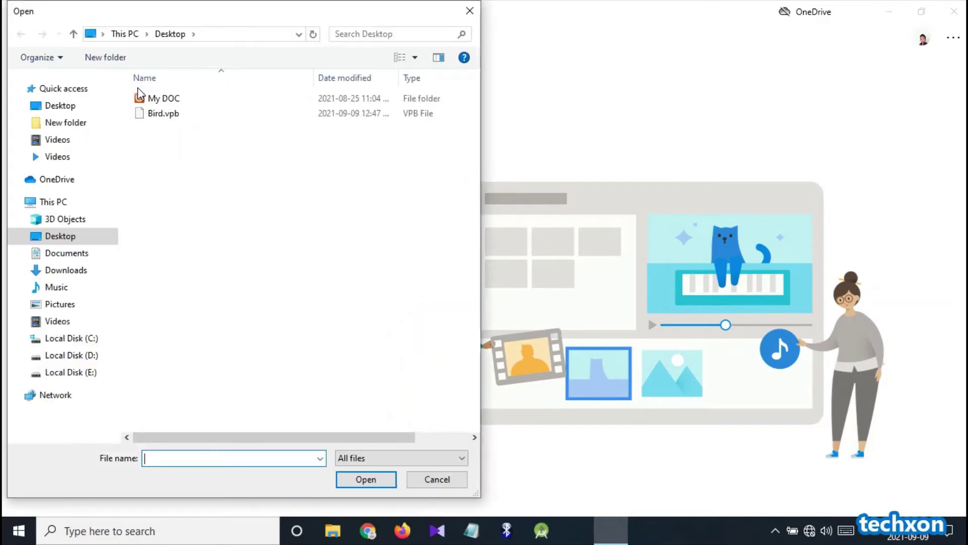
left_click(53, 236)
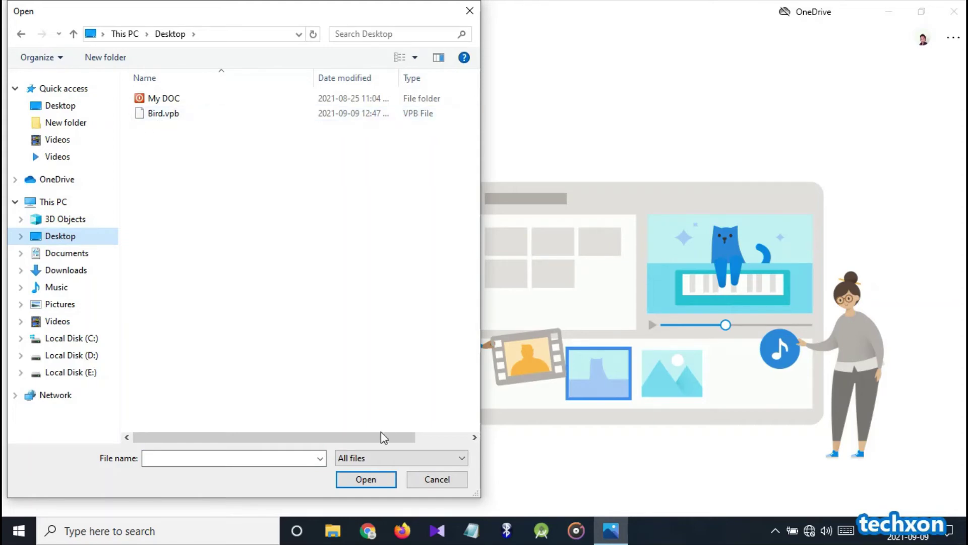
left_click(378, 457)
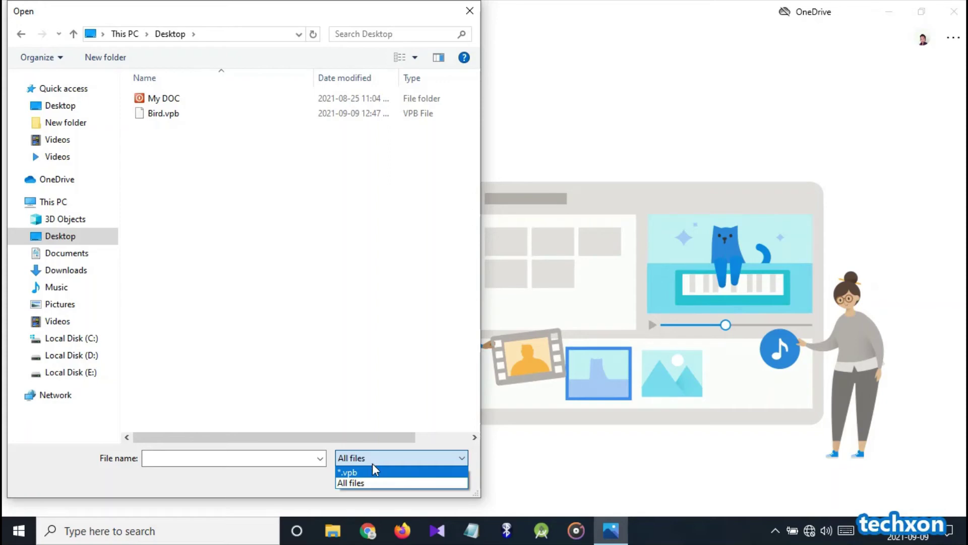
left_click(326, 371)
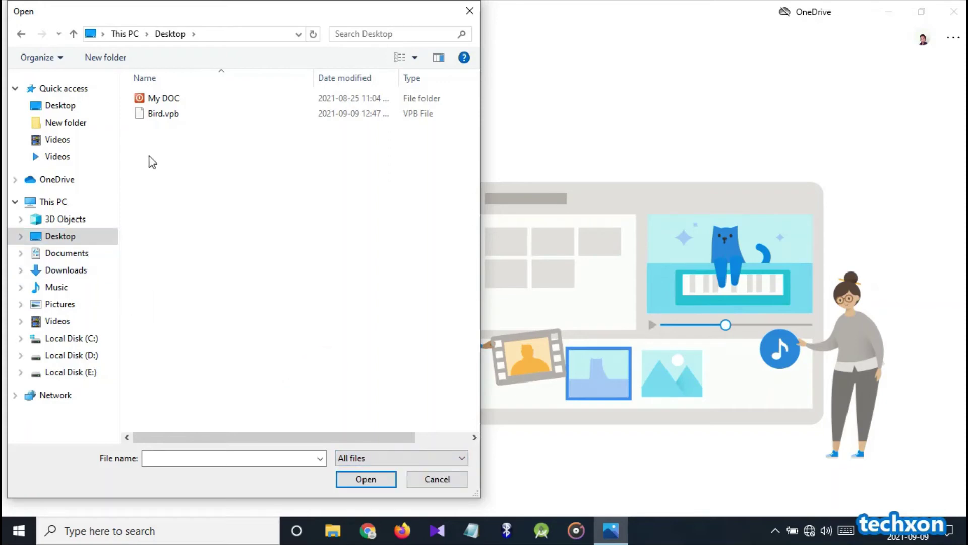
left_click(163, 117)
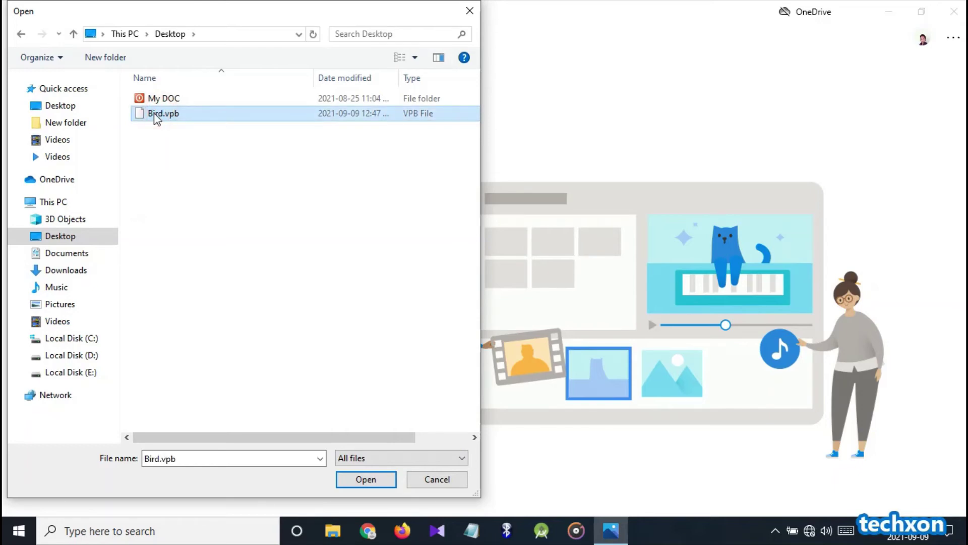
left_click(351, 480)
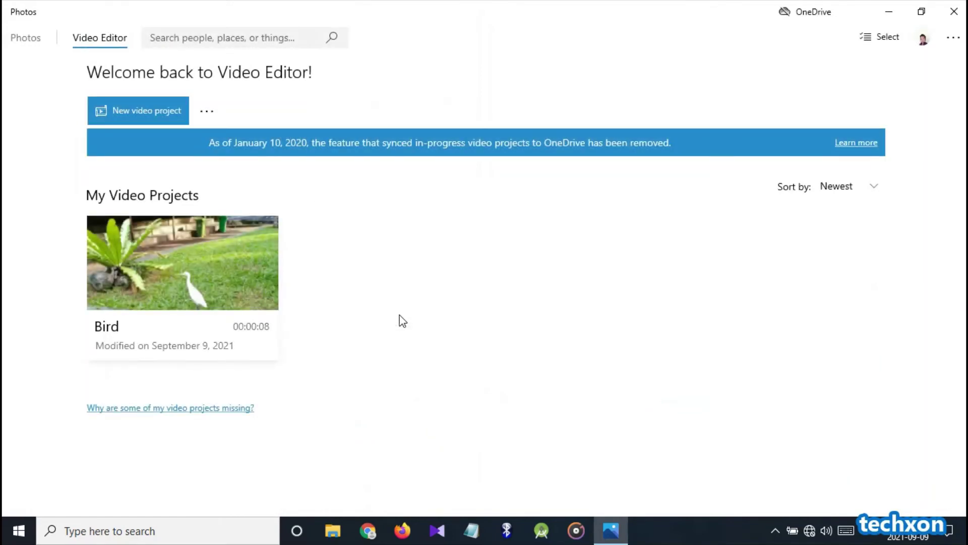
mouse_move(183, 262)
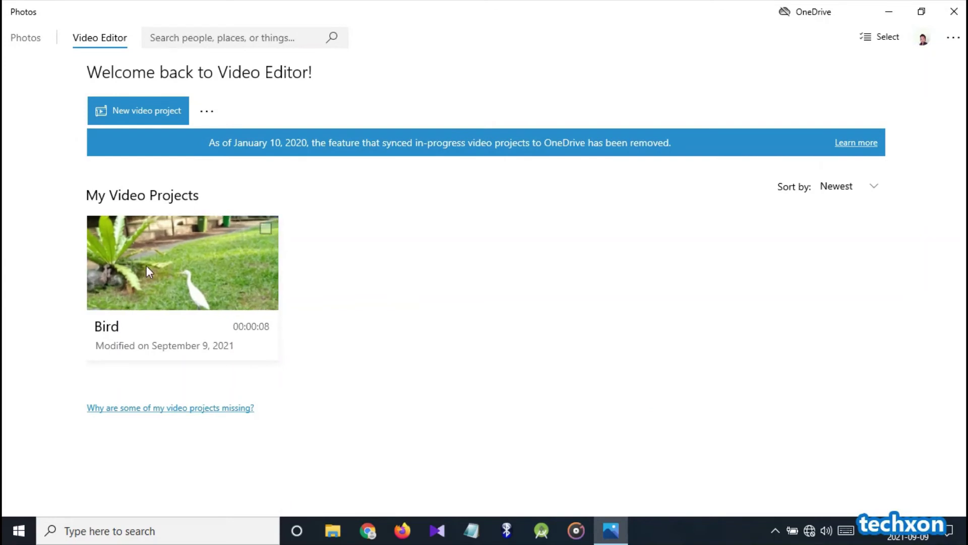
left_click(186, 276)
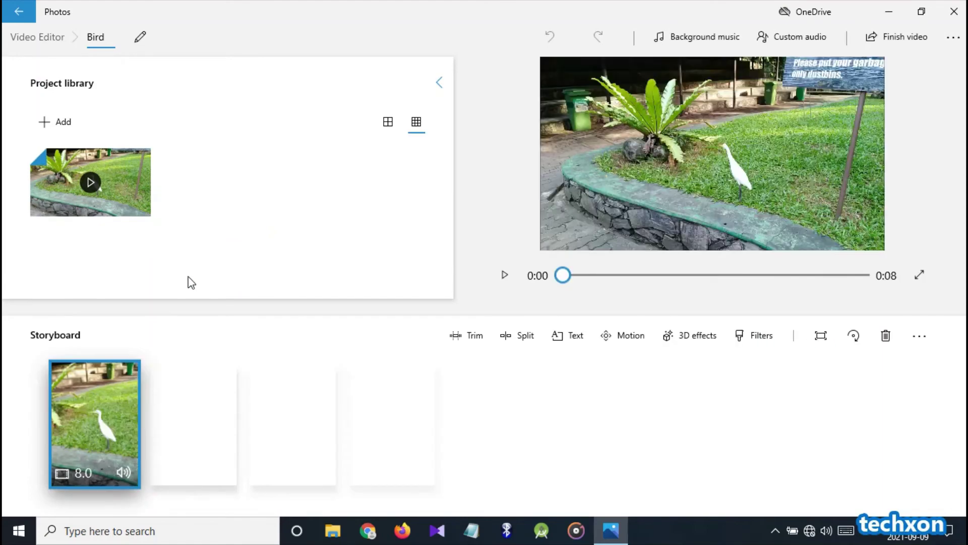
left_click(501, 285)
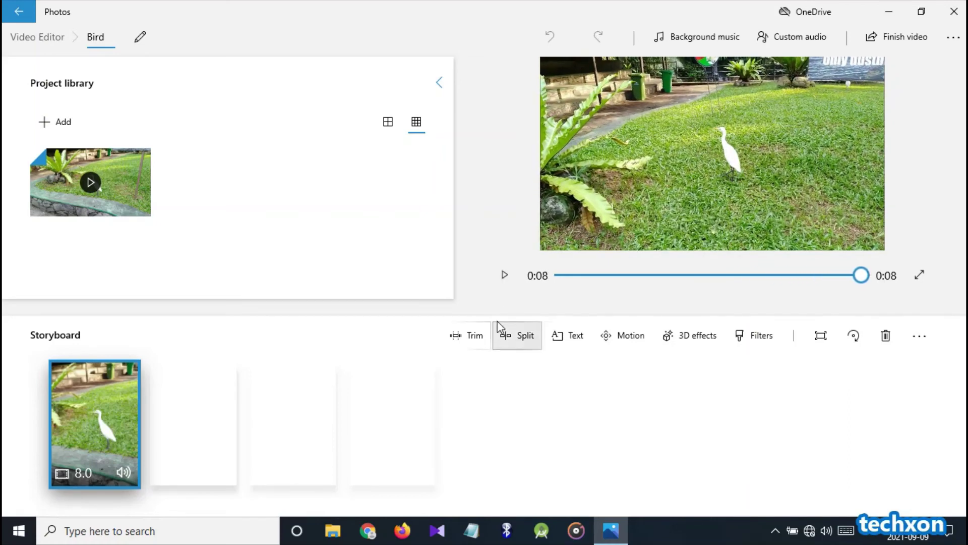
left_click(583, 342)
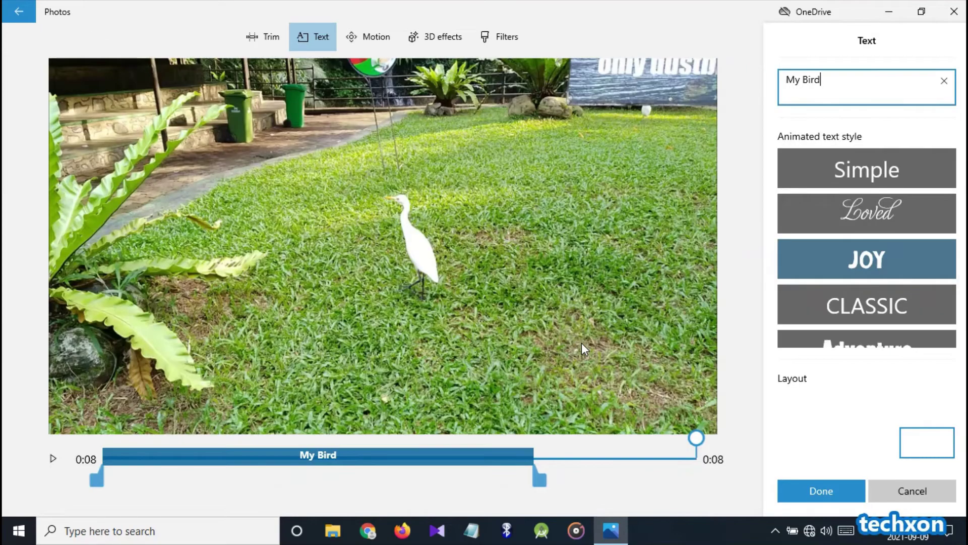
left_click(840, 84)
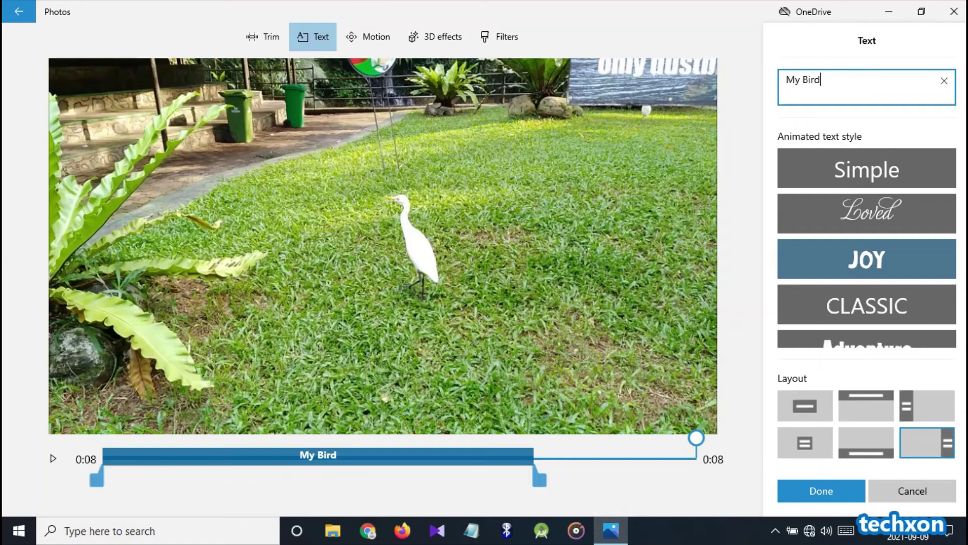
left_click(837, 492)
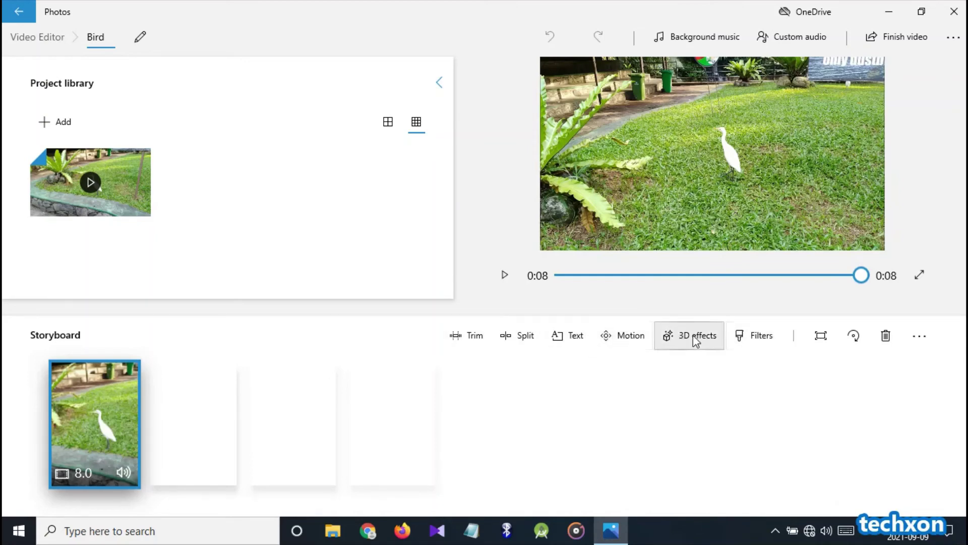
left_click(759, 345)
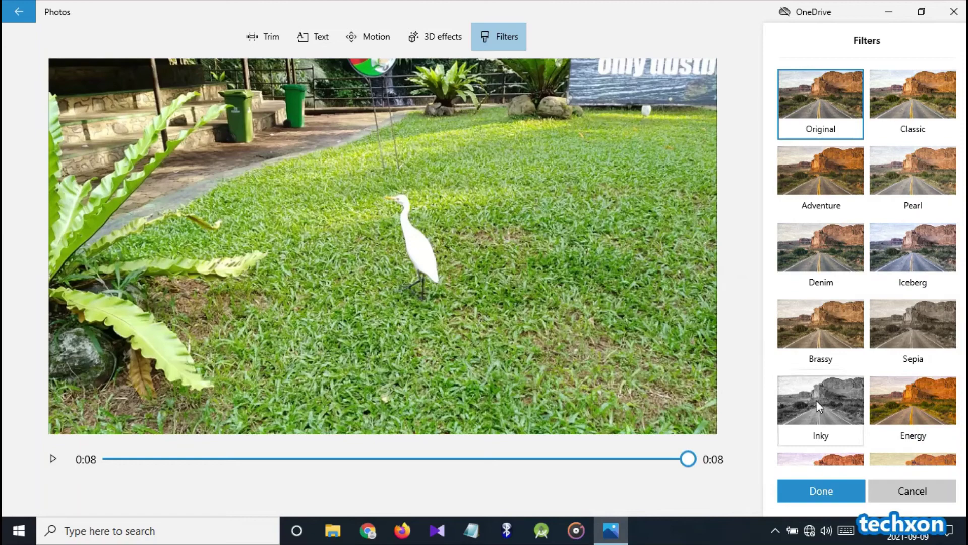
left_click(848, 488)
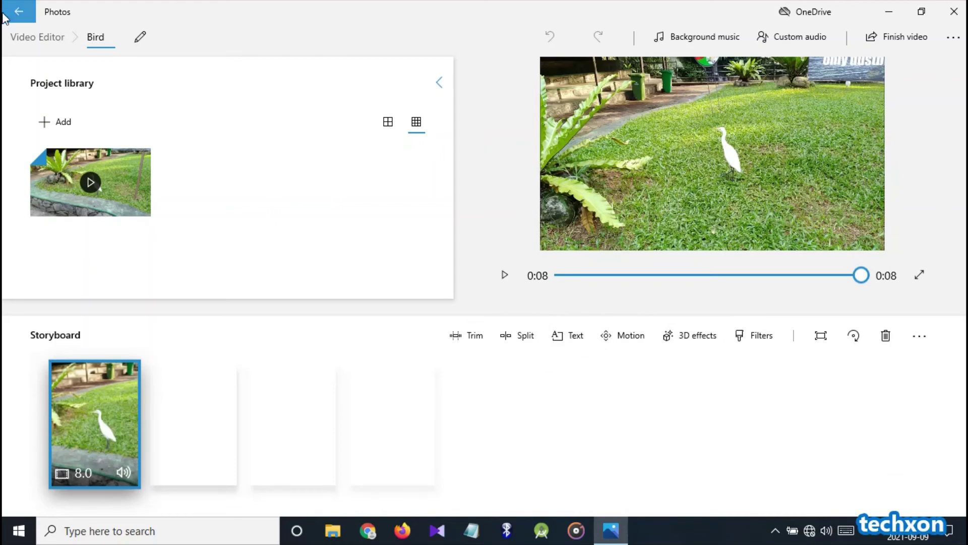
left_click(18, 12)
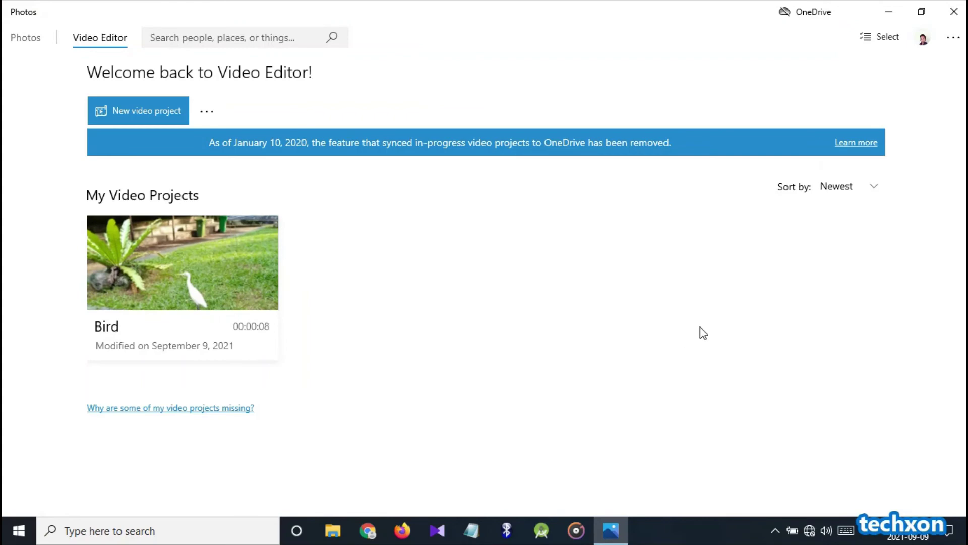
- Minimize Photos, drag Bird.vpb higher on the desktop, and open its context menu
left_click(891, 13)
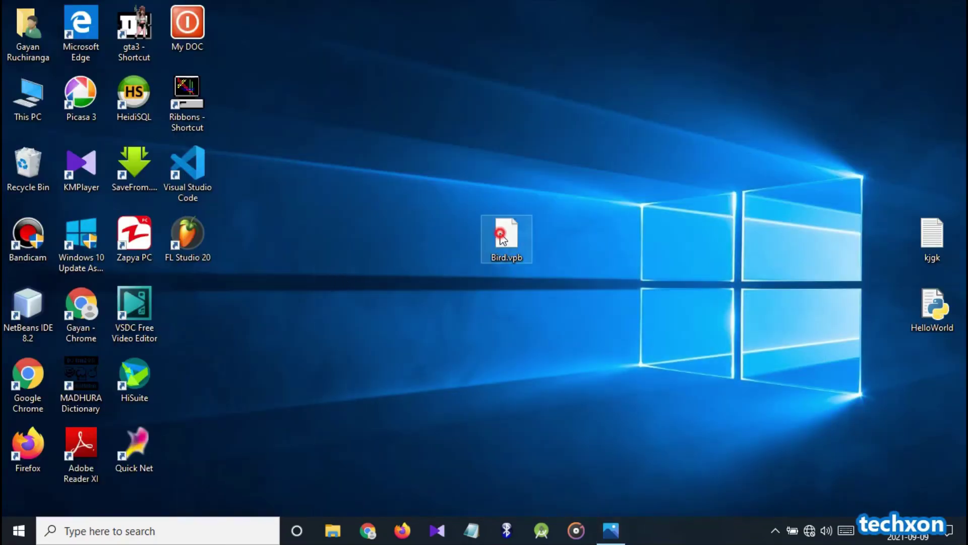
left_click_drag(500, 237, 448, 166)
left_click(552, 215)
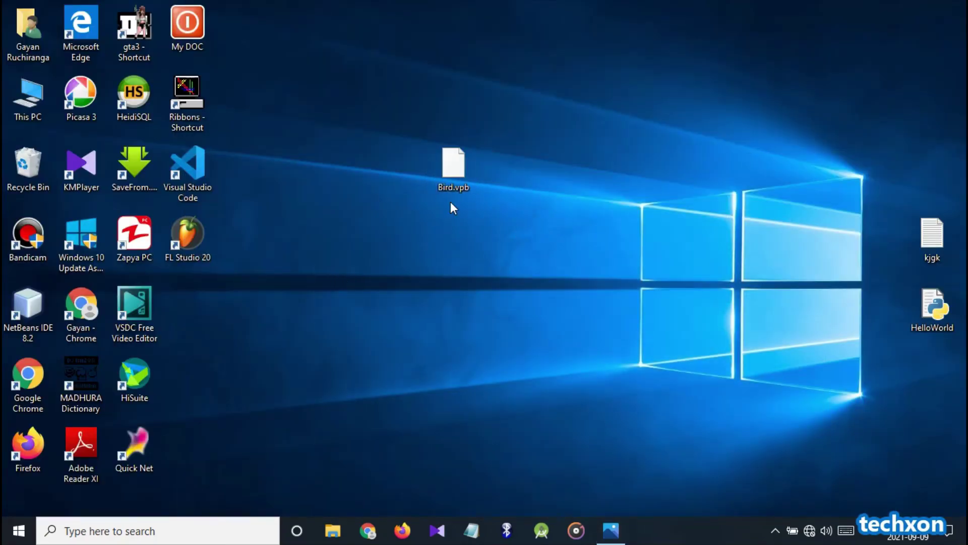
right_click(446, 159)
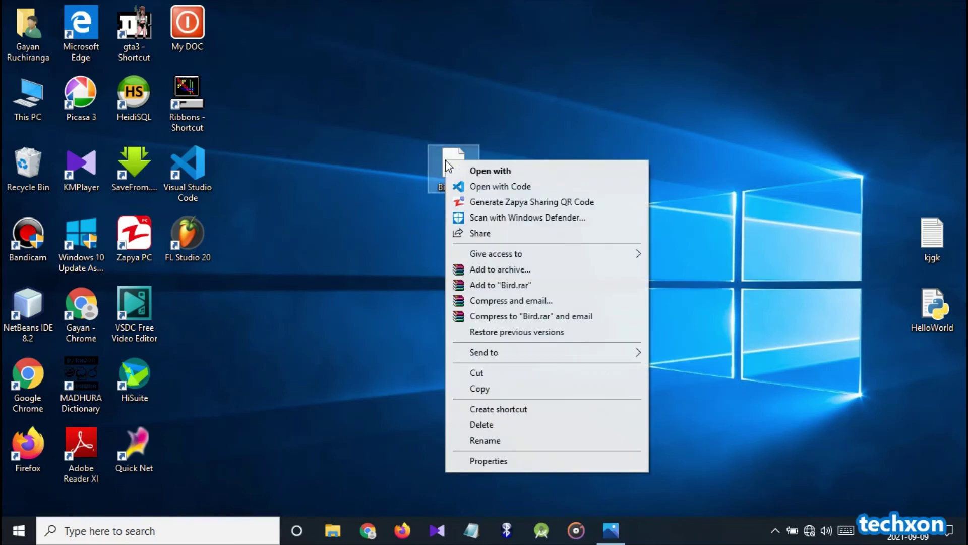